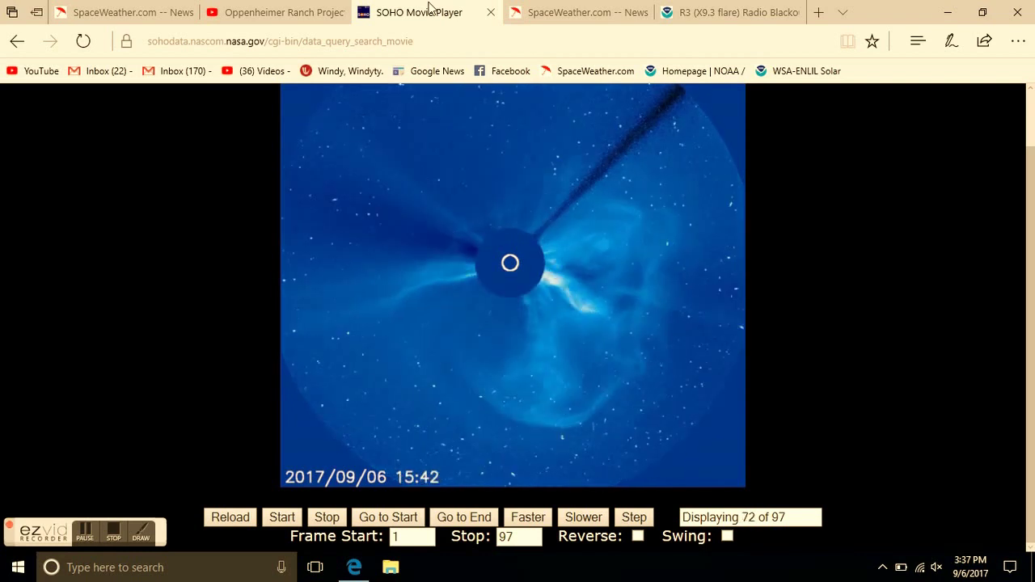
# Step: Lower the speaker volume from 92 to 80 using the taskbar volume slider
pyautogui.click(937, 570)
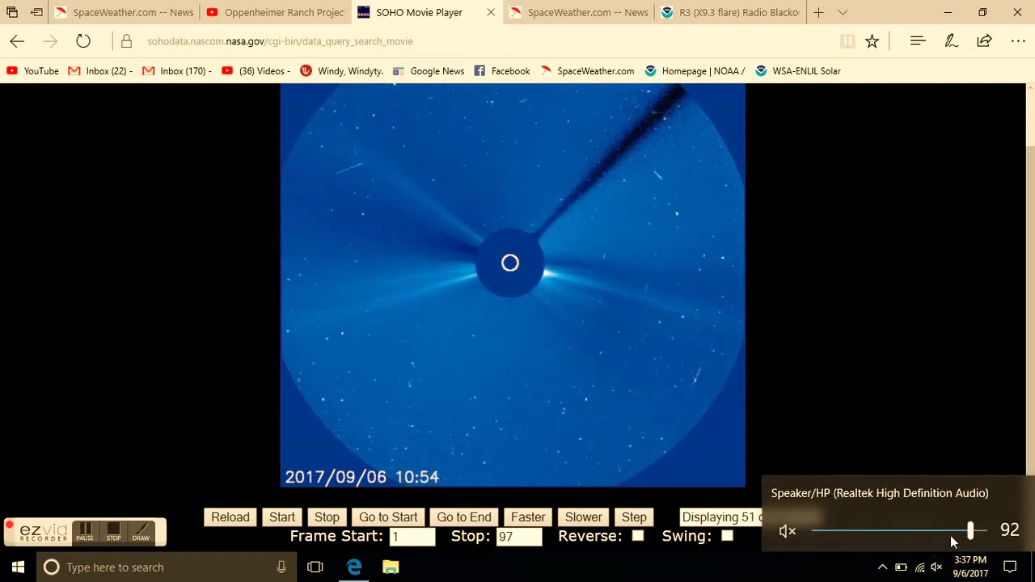
pyautogui.moveTo(967, 530); pyautogui.dragTo(950, 531)
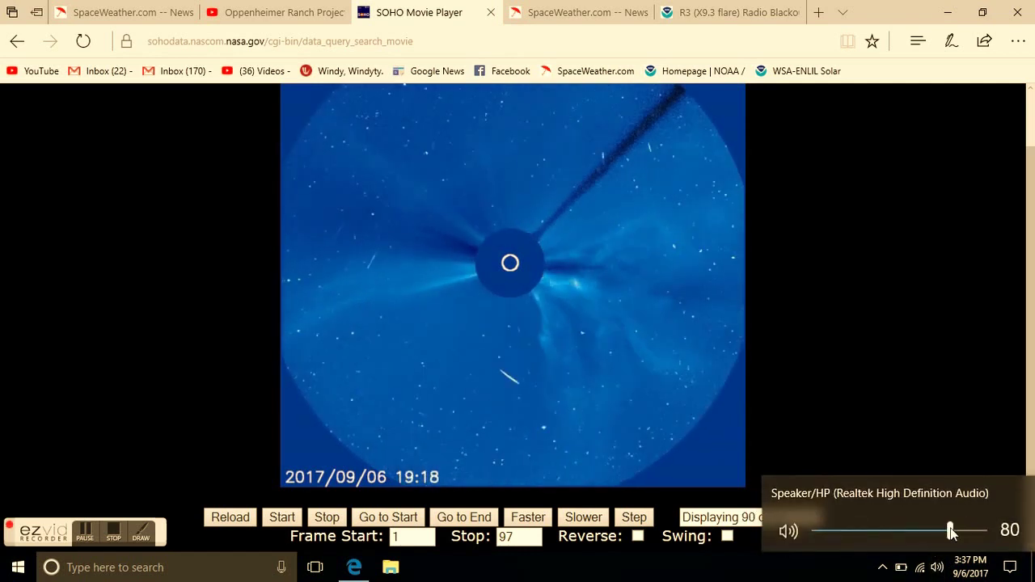
pyautogui.click(797, 572)
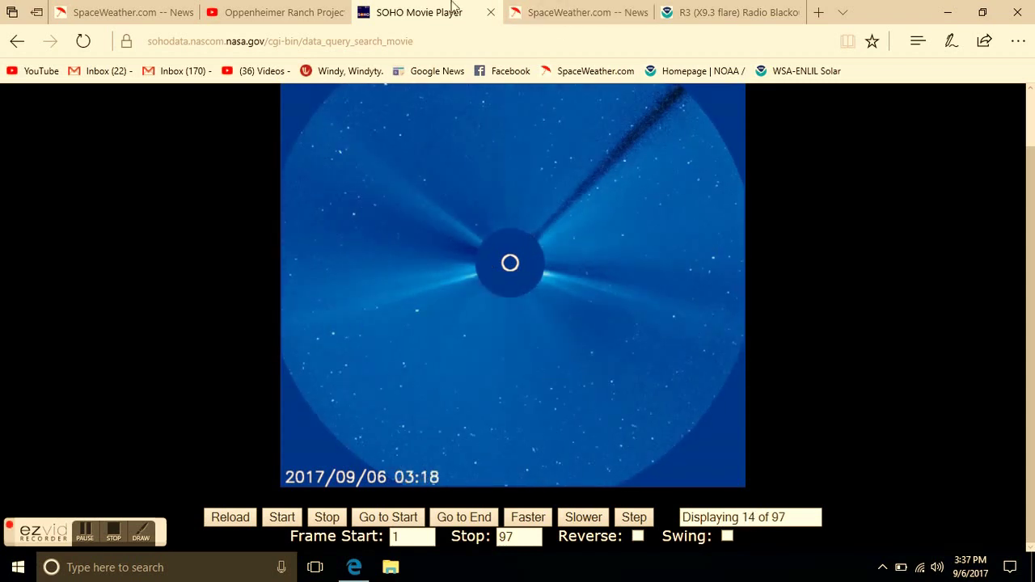
# Step: Switch to SpaceWeather.com to read the major X-class flare story and SDO image
pyautogui.click(576, 12)
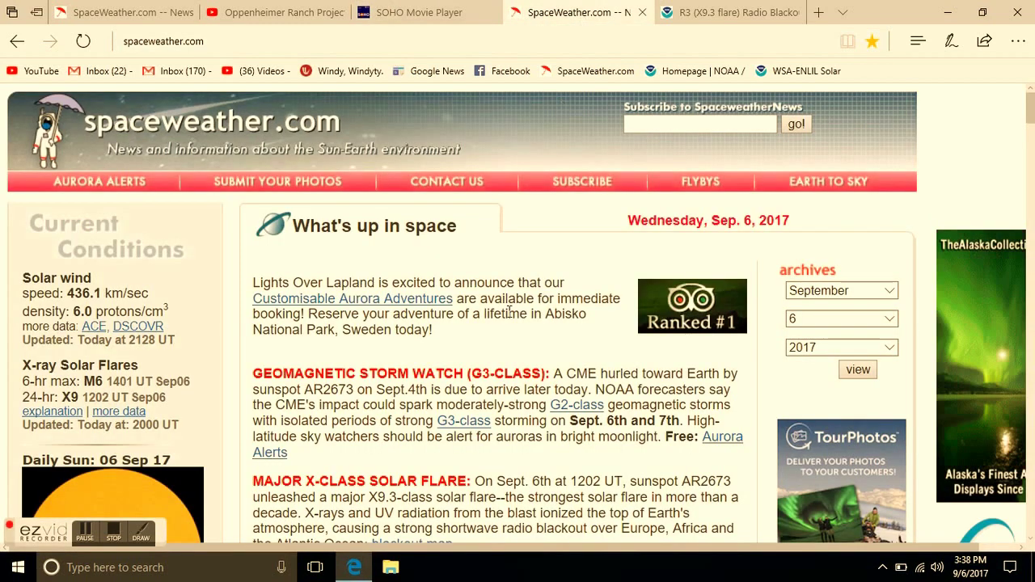
pyautogui.scroll(-4, 509, 312)
pyautogui.scroll(-4, 509, 312)
pyautogui.scroll(-2, 510, 312)
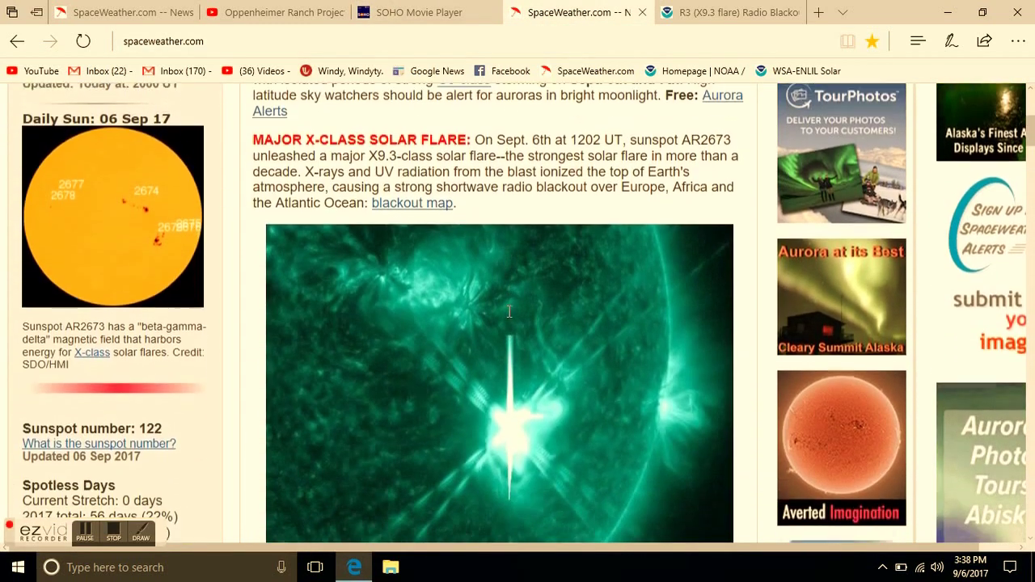
pyautogui.scroll(-2, 509, 312)
pyautogui.scroll(-1, 510, 312)
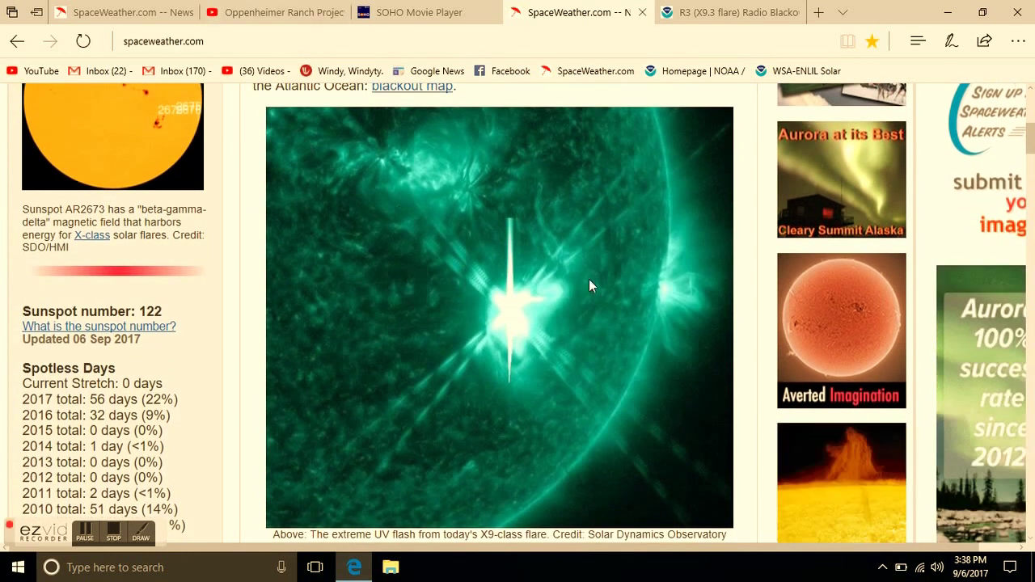
# Step: Switch to NOAA SWPC's R3 radio blackout report for the X9.3 flare
pyautogui.click(714, 12)
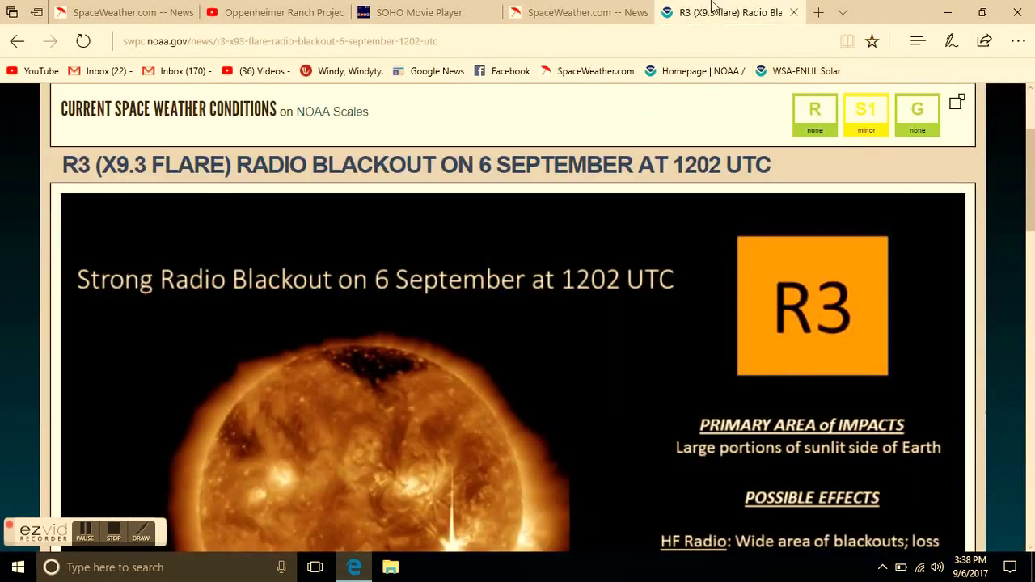
pyautogui.scroll(-3, 503, 408)
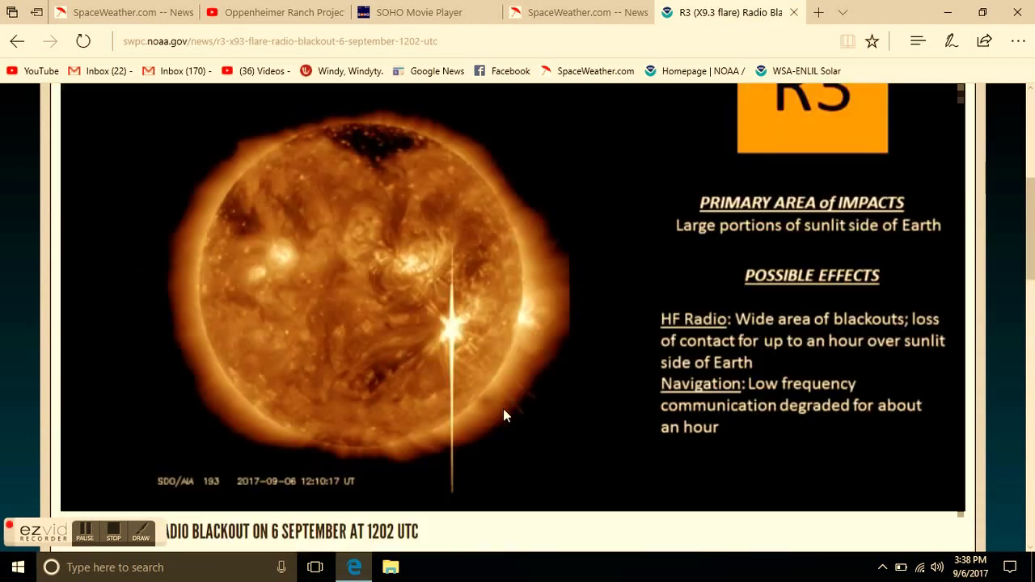
pyautogui.scroll(-1, 503, 409)
pyautogui.scroll(-5, 503, 408)
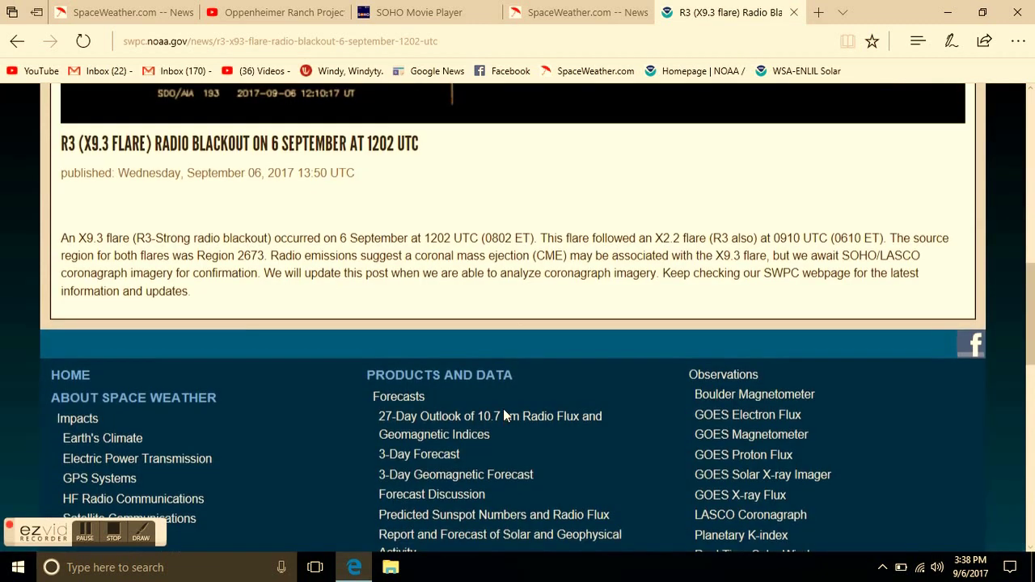
pyautogui.scroll(2, 503, 408)
pyautogui.scroll(1, 503, 409)
pyautogui.scroll(1, 503, 408)
pyautogui.scroll(2, 503, 408)
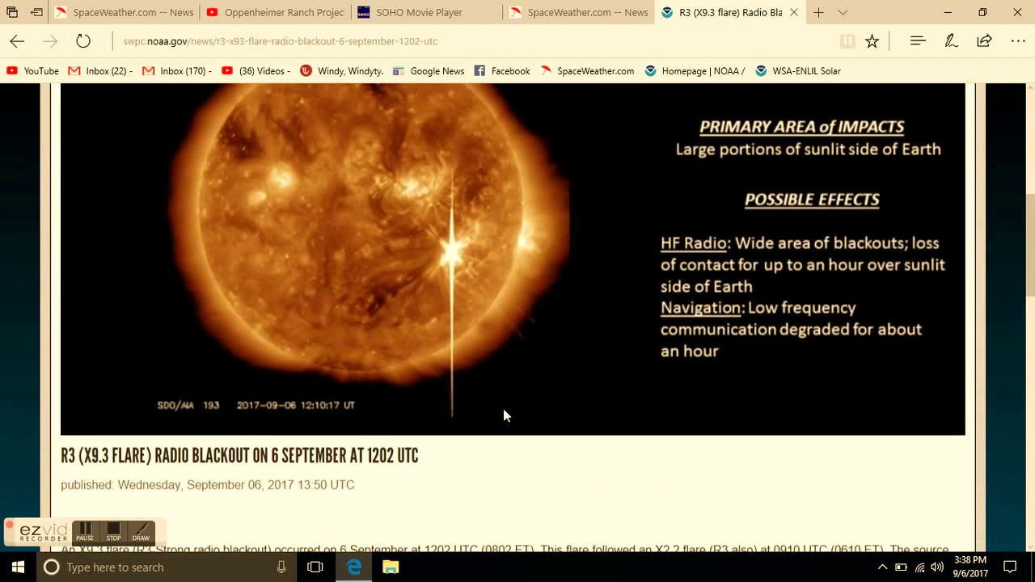
pyautogui.scroll(1, 503, 409)
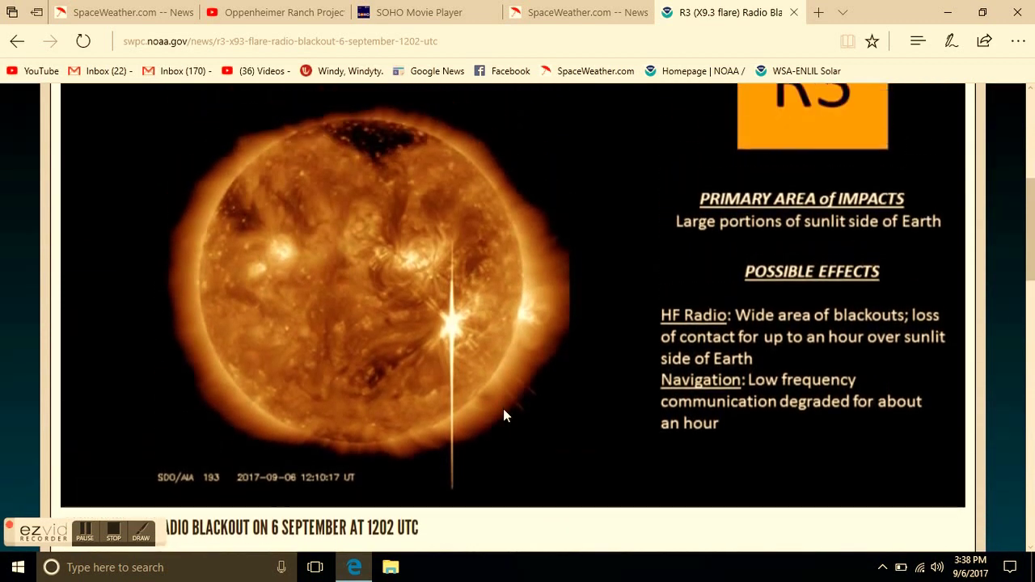
# Step: Return to the 2017/09/06 LASCO coronagraph movie in SOHO Movie Player
pyautogui.click(436, 20)
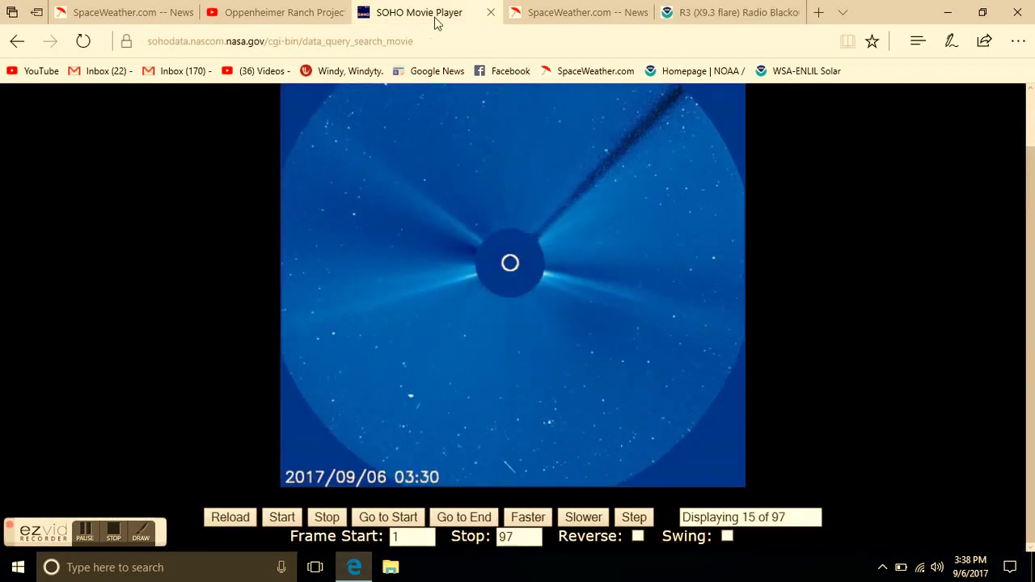